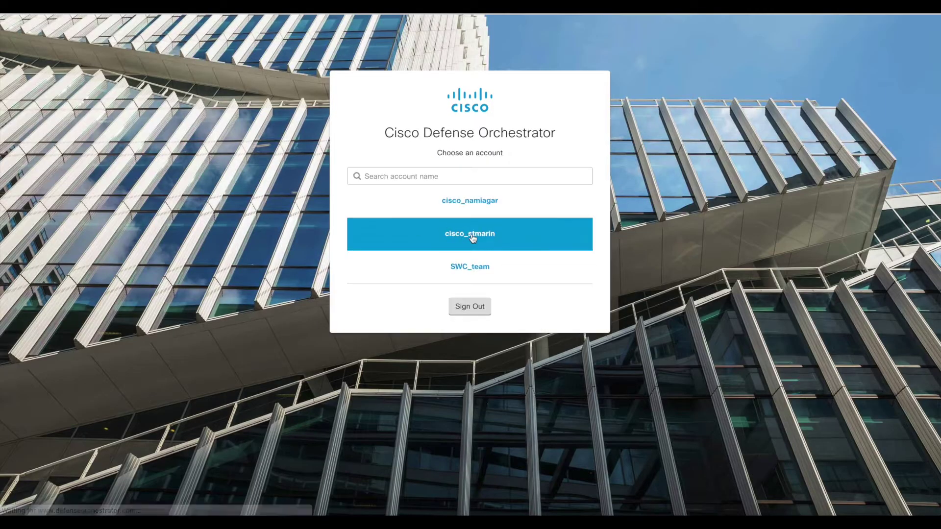
Step: Enter the tenant account and open Monitoring > Event Logging
click(471, 237)
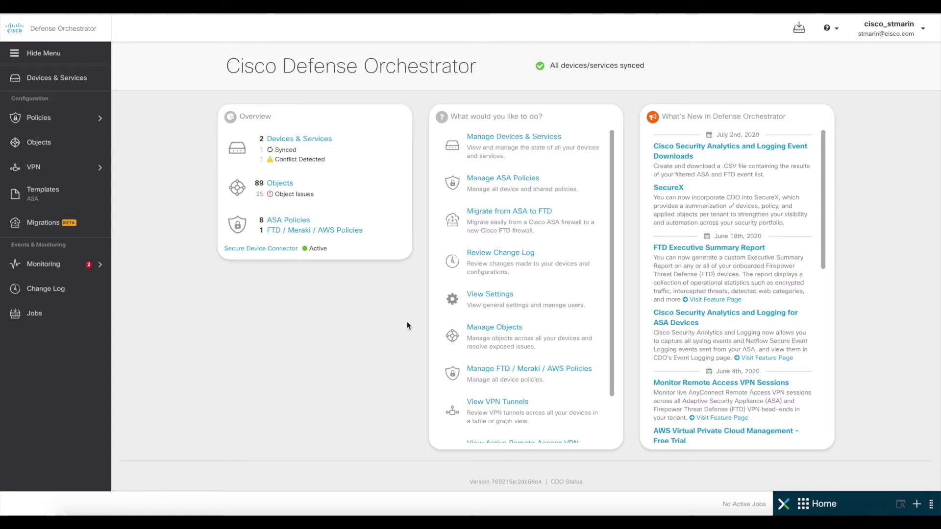
click(67, 269)
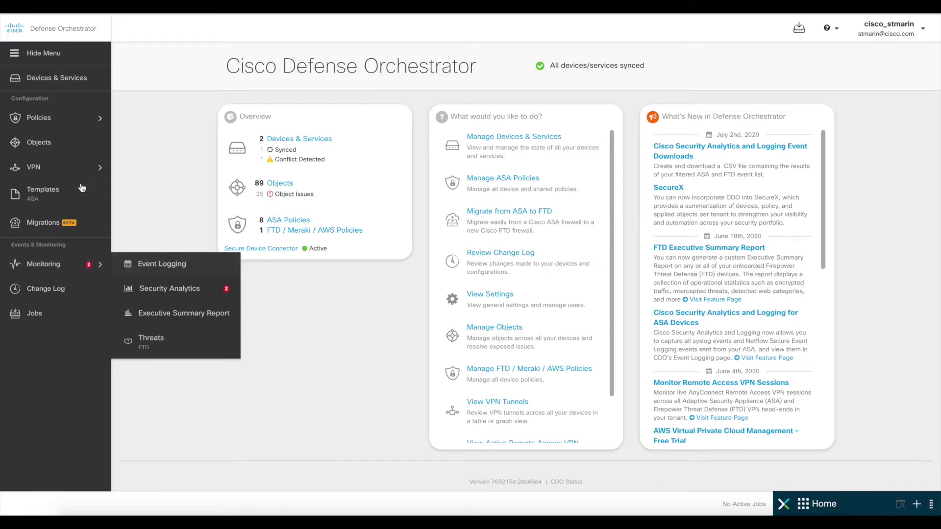
click(172, 263)
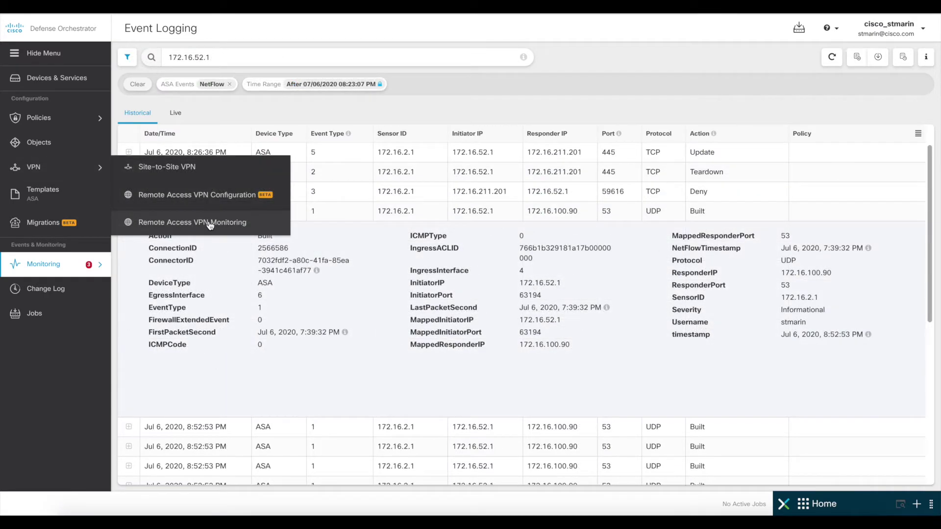
Step: Open Remote Access VPN Monitoring and show the FW1 session's details
click(210, 224)
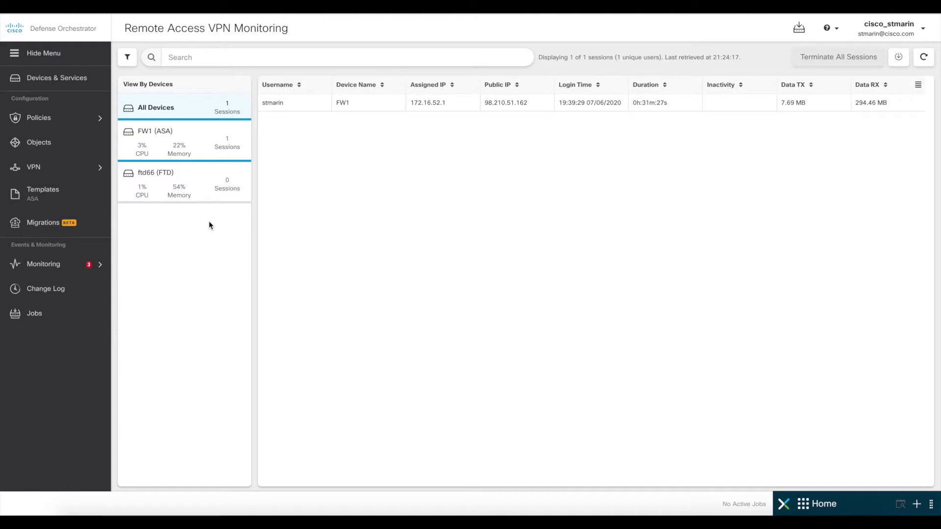
click(517, 107)
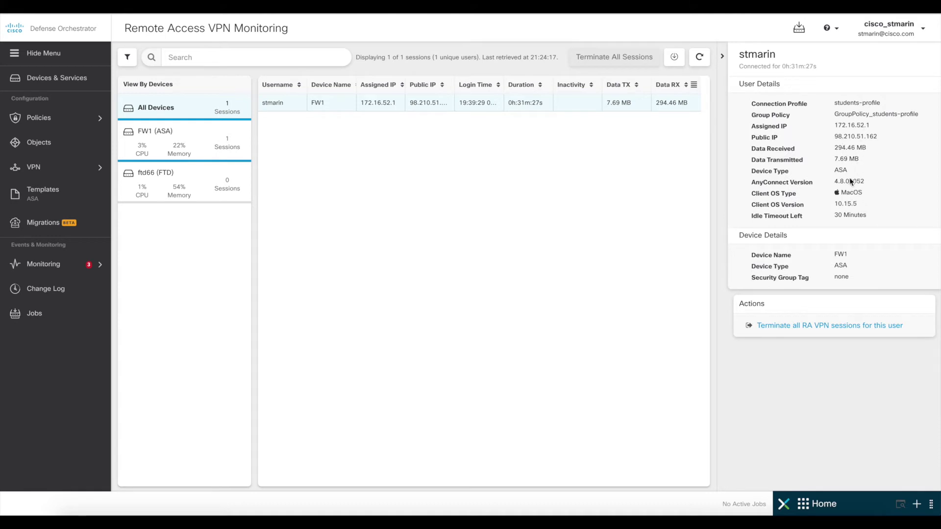
Step: Point out the session's connection details, MacOS client, and assigned IP 172.16.52.1
drag(853, 194, 749, 198)
click(743, 197)
drag(868, 192, 752, 196)
click(746, 215)
click(667, 107)
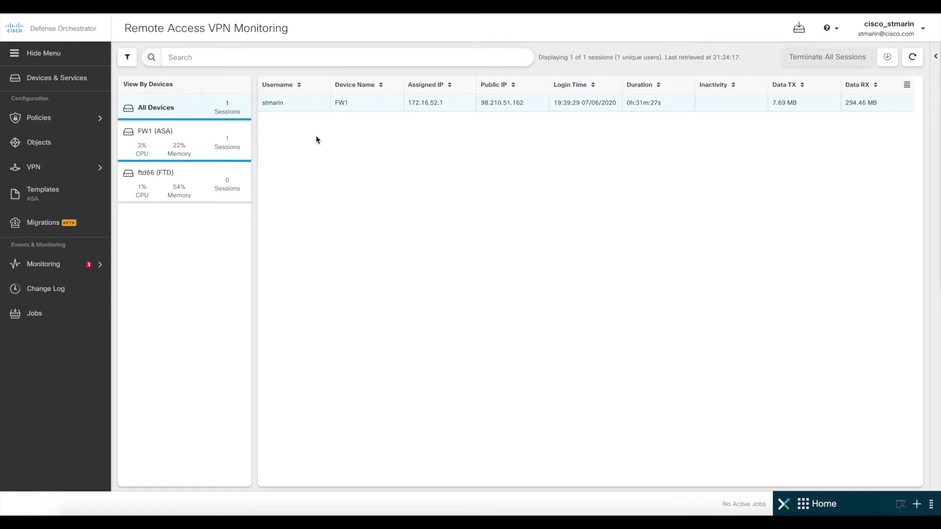
drag(444, 104, 410, 104)
click(381, 158)
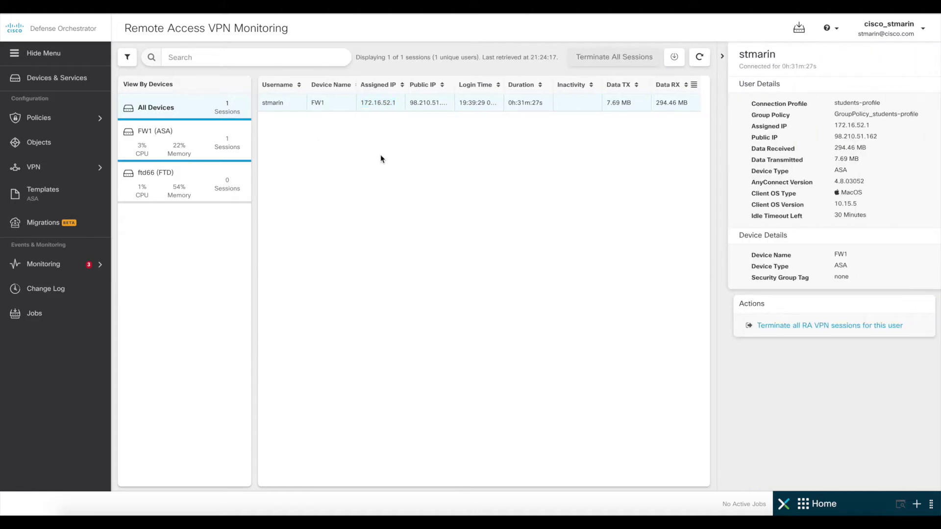
mouse_move(76, 265)
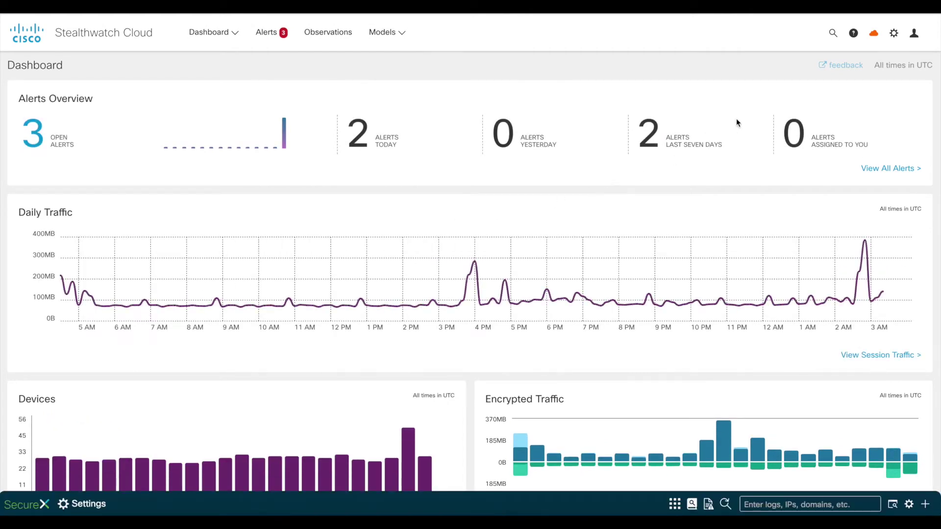
Step: Search Stealthwatch Cloud for the traffic of 172.16.52.1
click(833, 33)
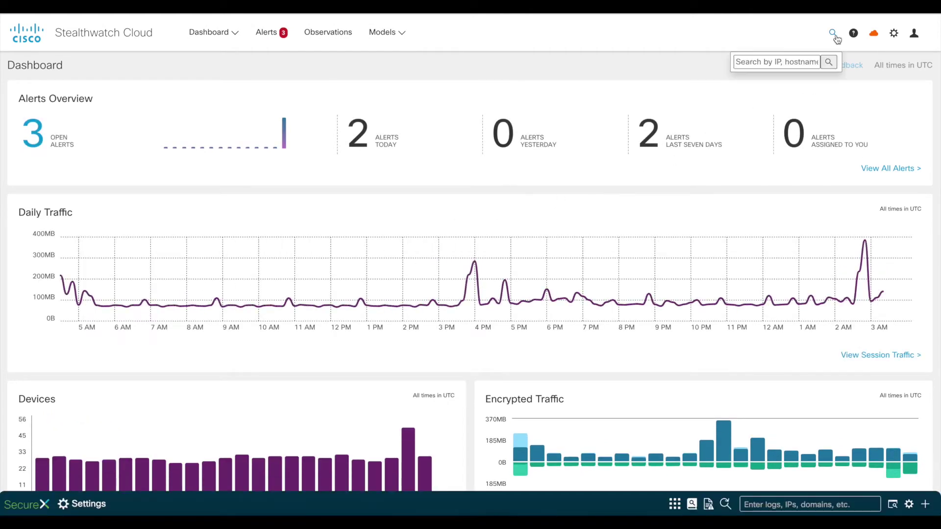
text(172.16.52.1)
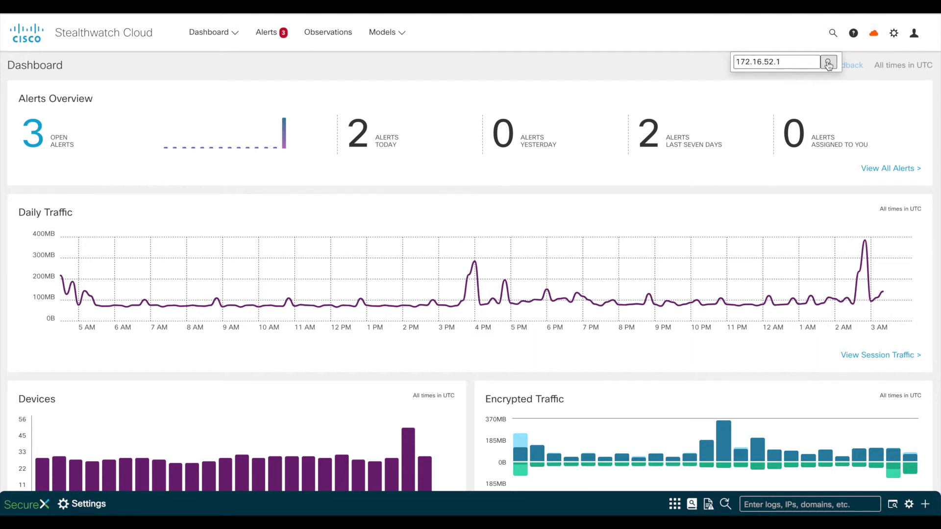
click(828, 63)
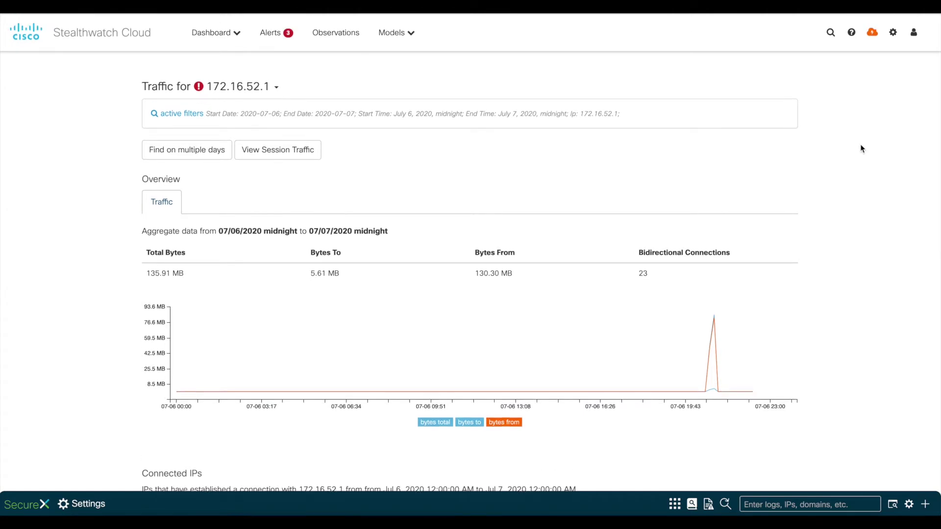
mouse_move(199, 73)
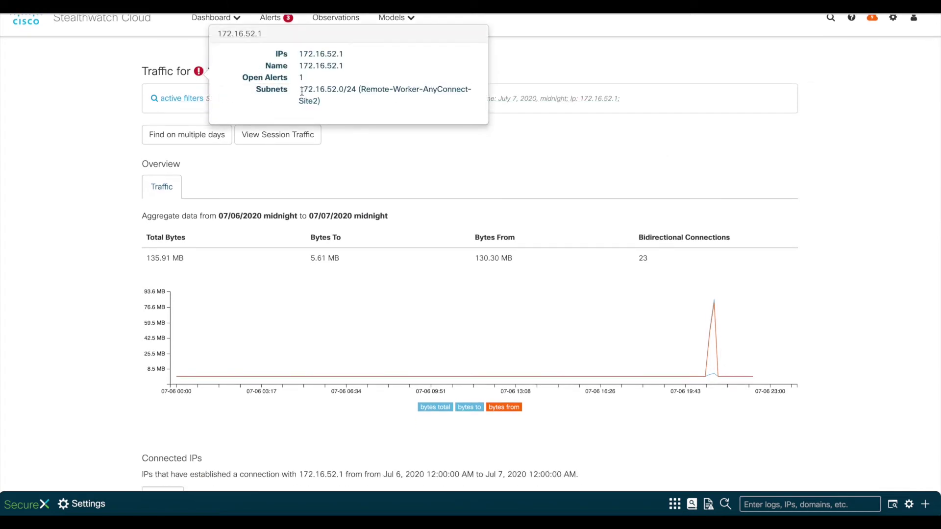
drag(361, 89, 319, 101)
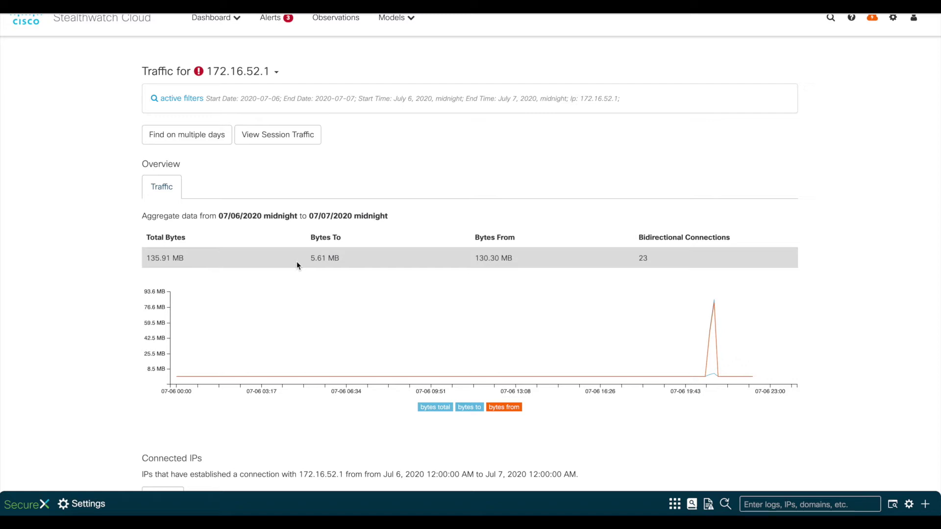
mouse_move(714, 297)
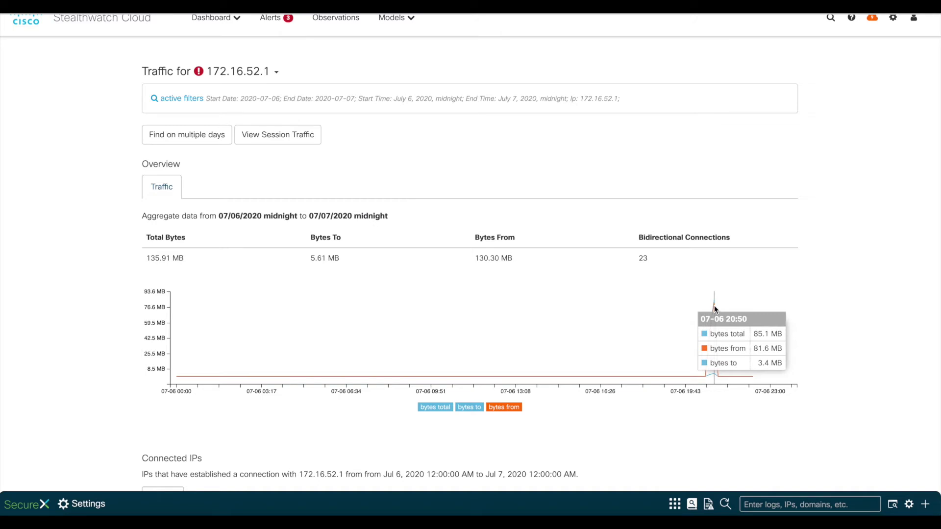
scroll(858, 345, down, 2)
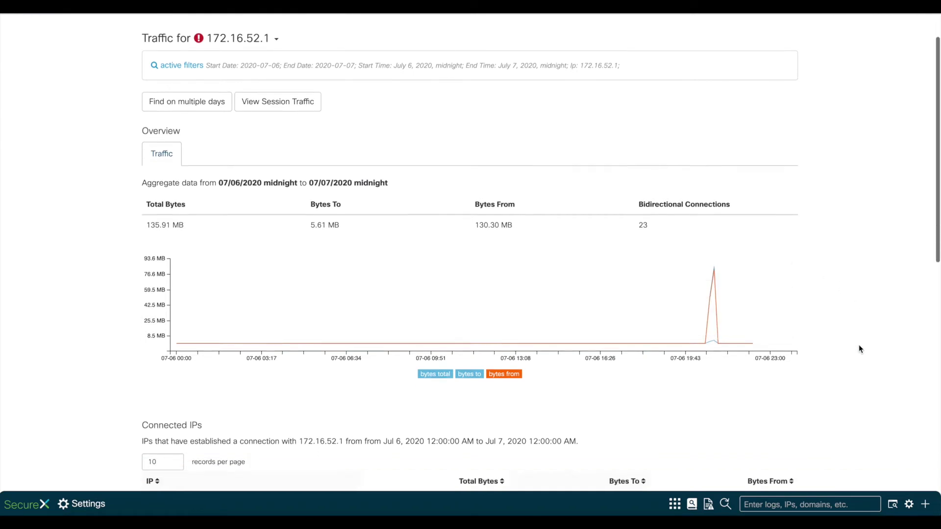
scroll(859, 346, down, 5)
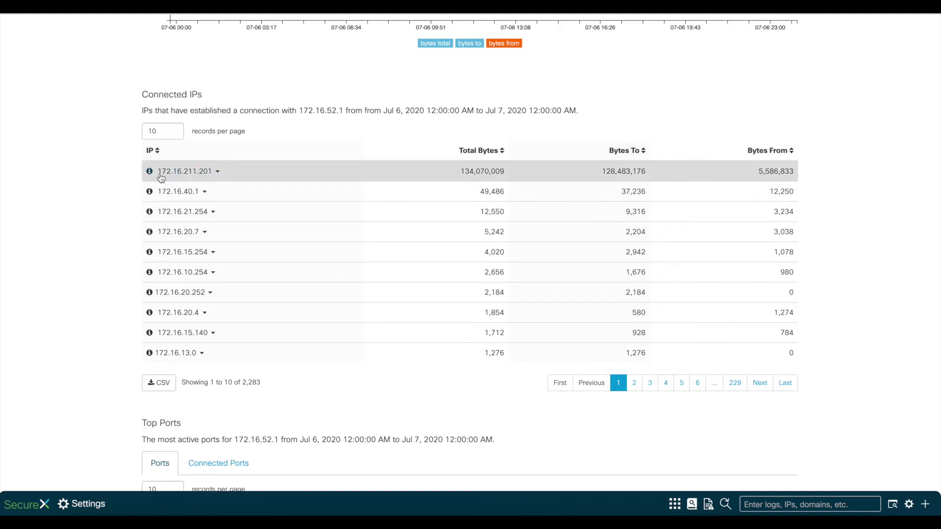
mouse_move(150, 176)
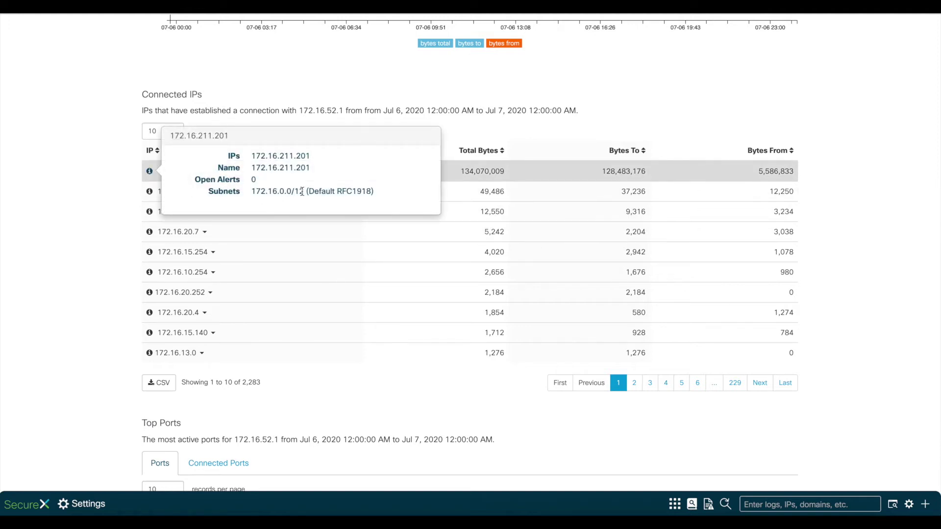
click(464, 168)
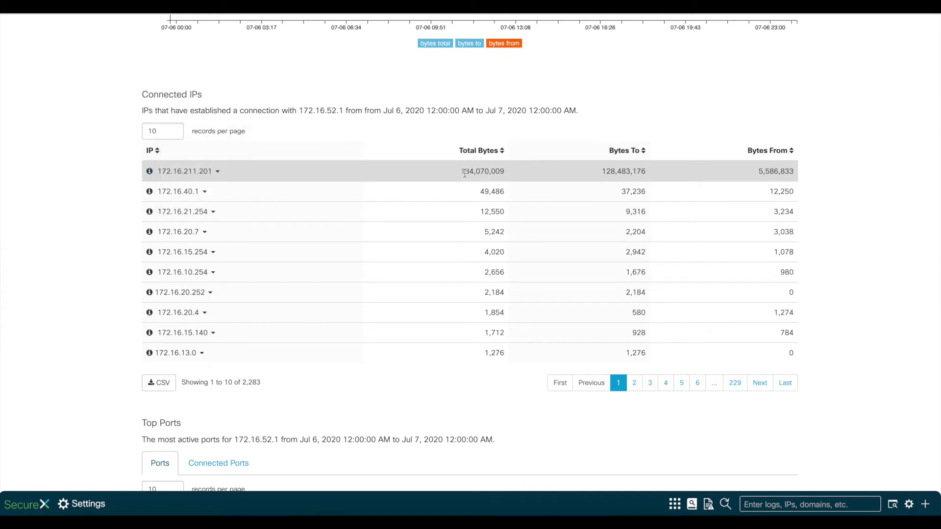
drag(464, 172, 506, 174)
click(504, 172)
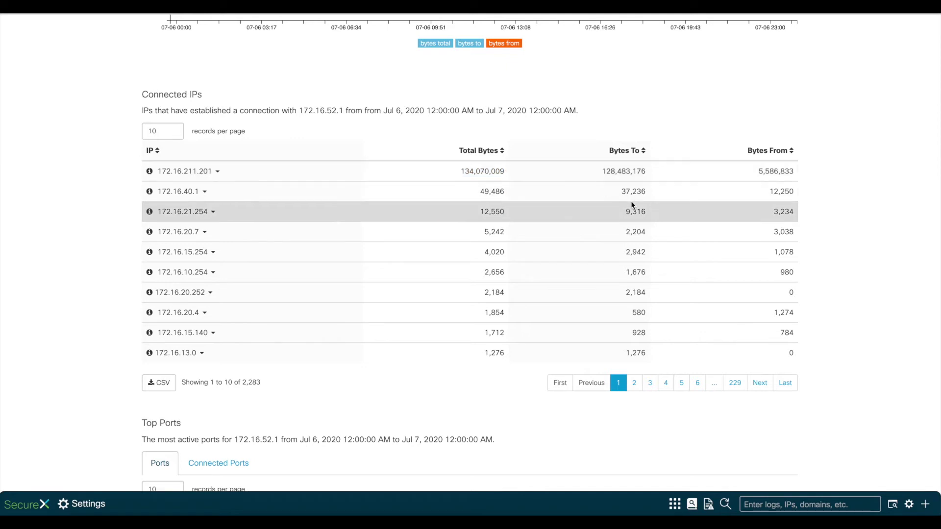
scroll(502, 336, down, 1)
scroll(502, 335, down, 4)
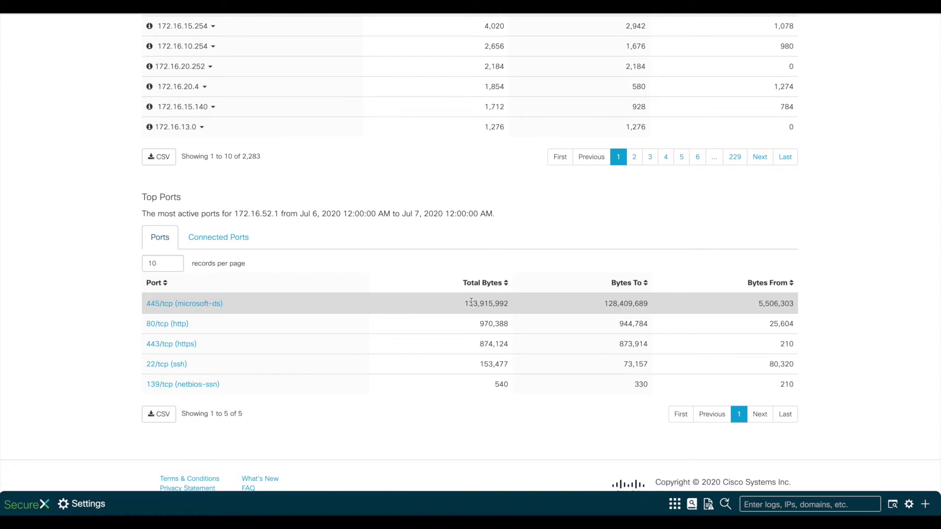
drag(619, 302, 598, 304)
scroll(597, 302, up, 8)
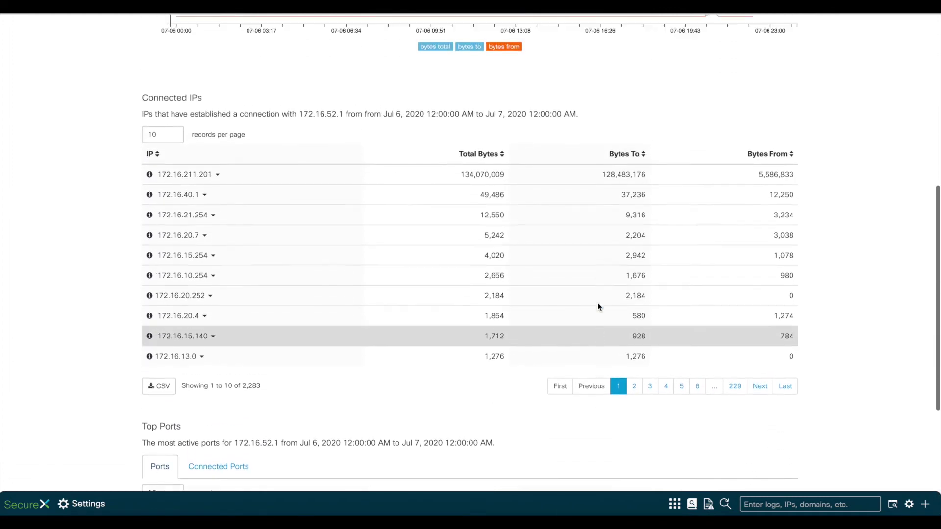
scroll(597, 301, up, 5)
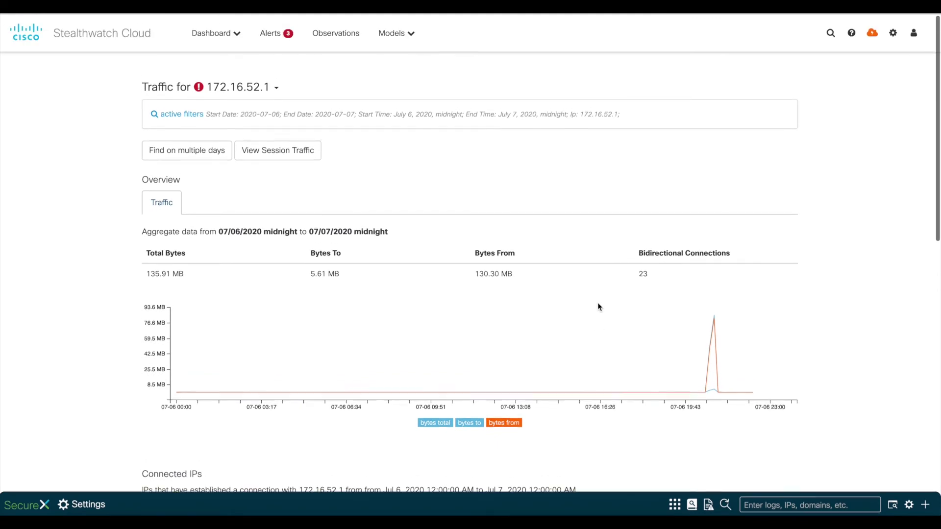
Step: Open the device page for 172.16.52.1 in a new tab
click(277, 89)
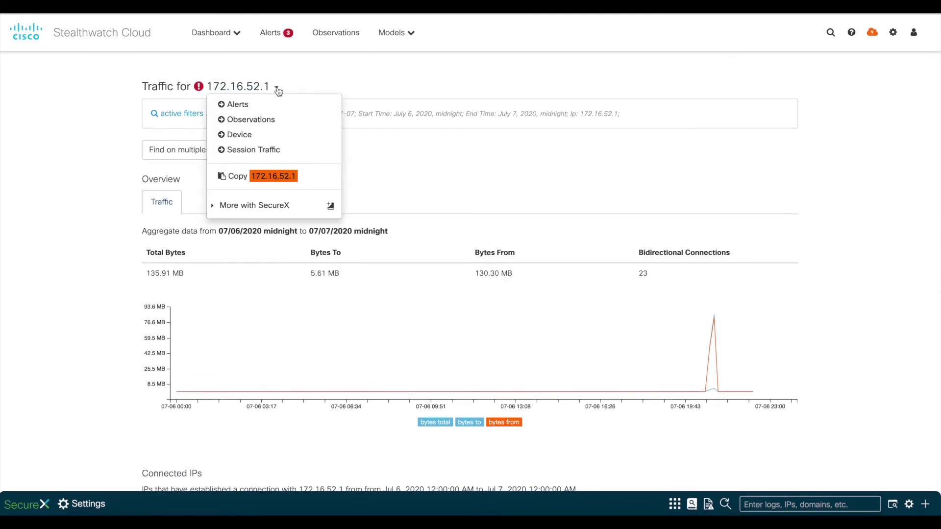
right_click(247, 136)
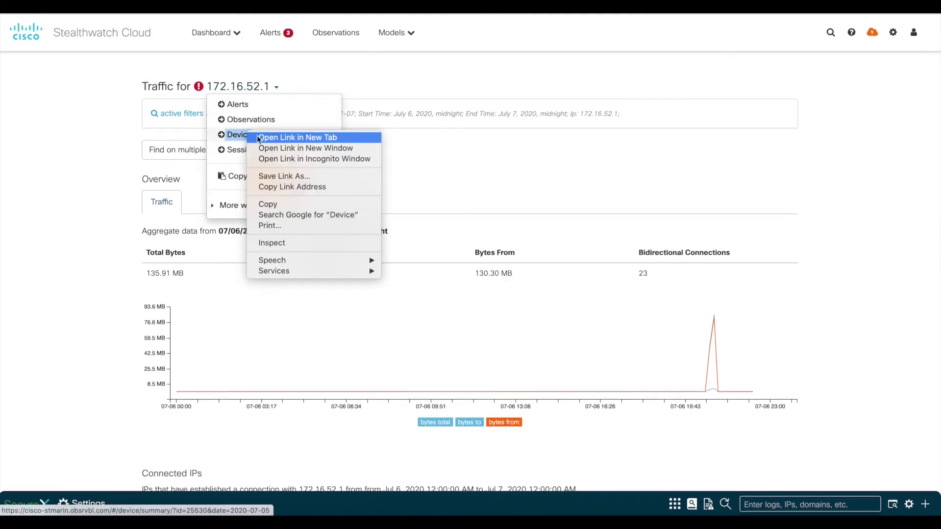
click(262, 137)
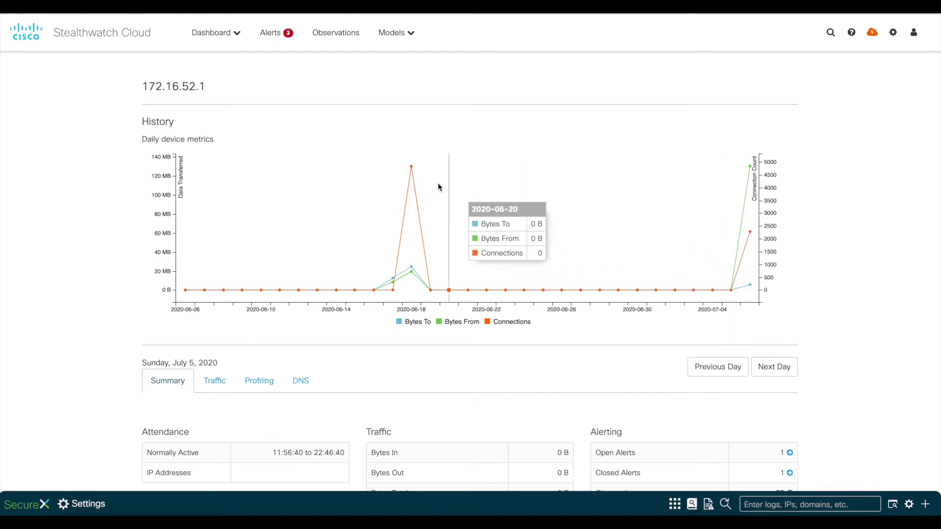
Step: Inspect the traffic totals for the June 18 peak day
click(411, 169)
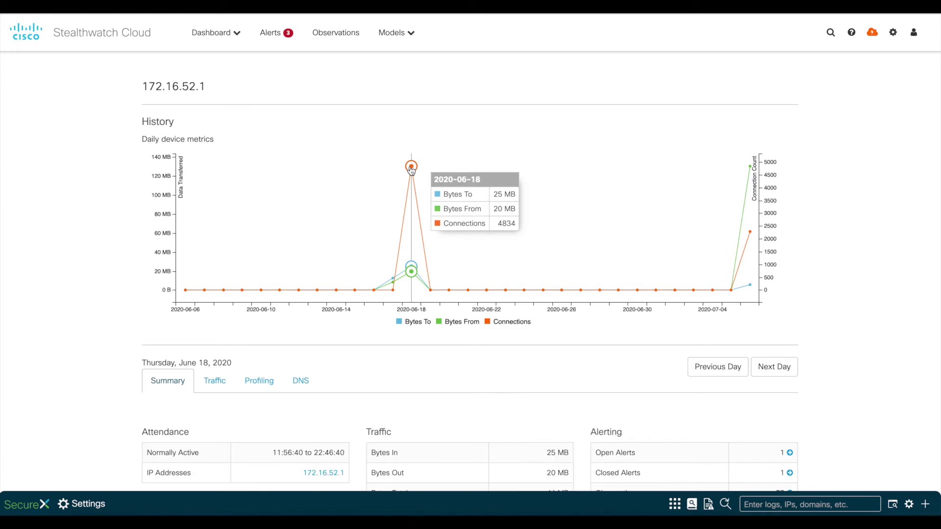
scroll(92, 316, down, 3)
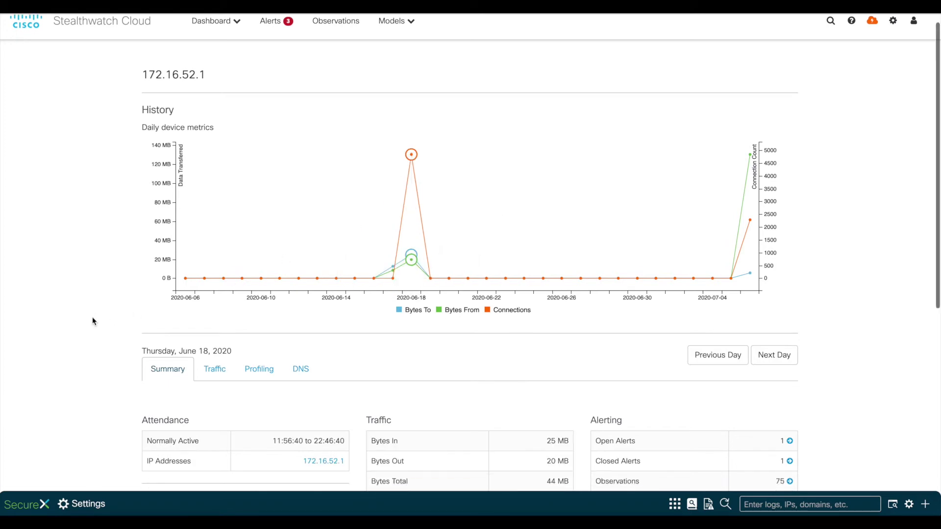
drag(571, 378, 371, 336)
click(439, 293)
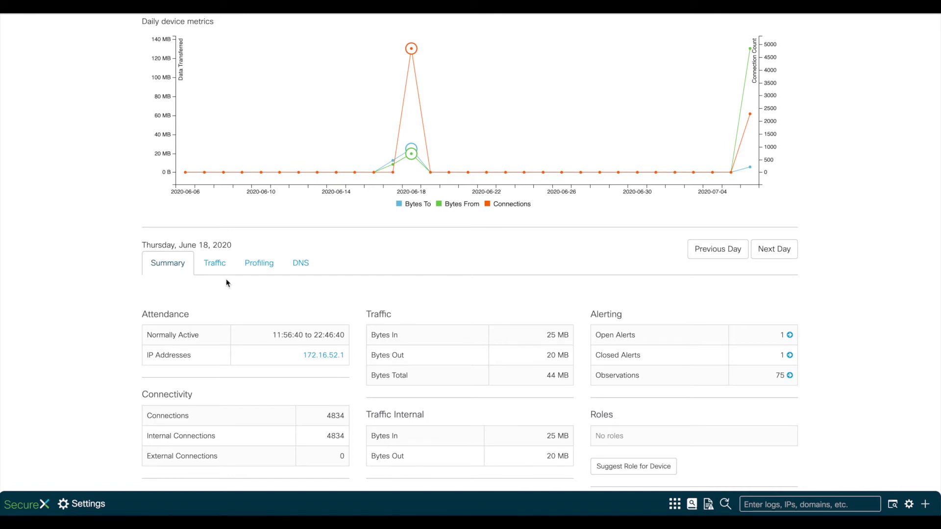
scroll(523, 237, up, 1)
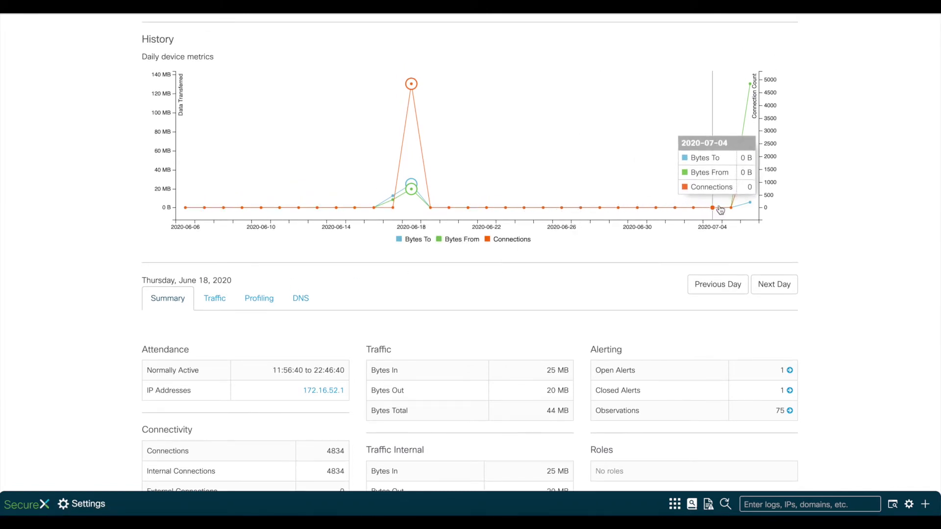
Step: Show the July 6, 2020 metrics and highlight the 130 MB outbound total
click(751, 85)
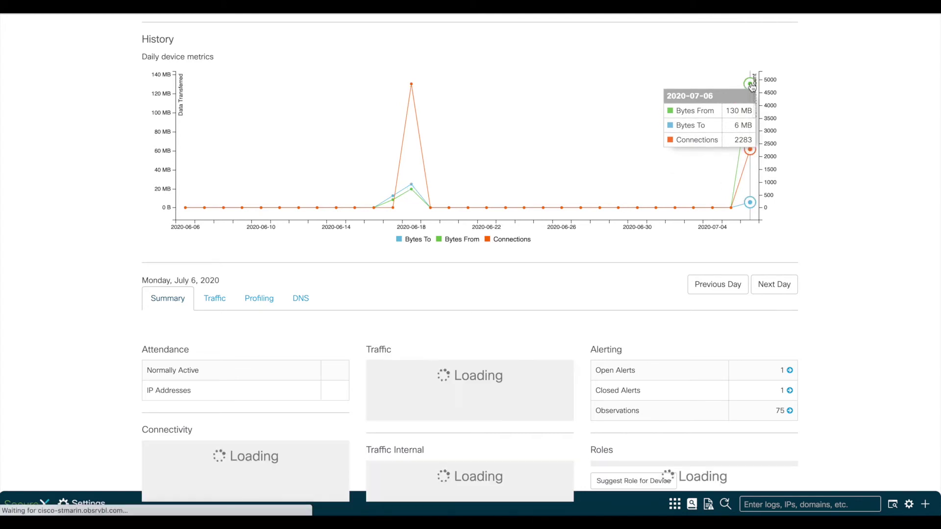
scroll(839, 243, down, 3)
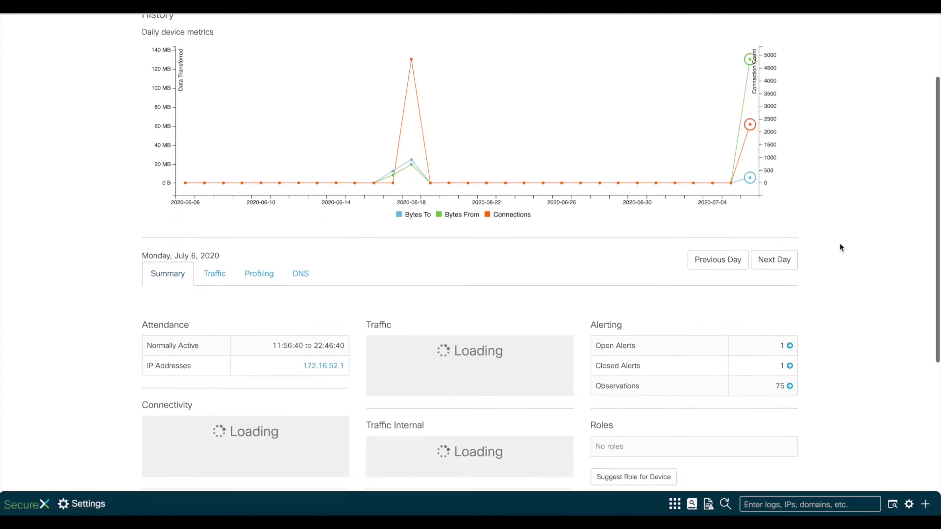
scroll(839, 244, down, 3)
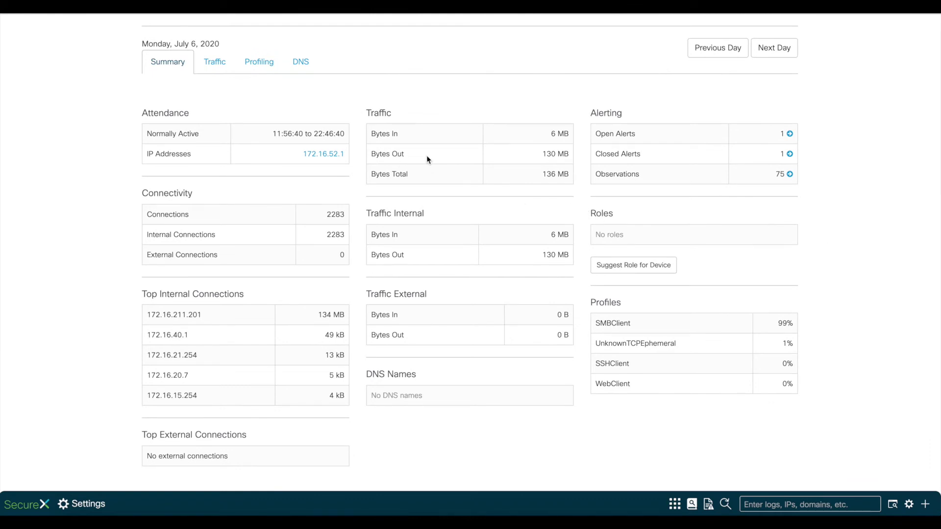
drag(540, 155, 570, 157)
click(214, 69)
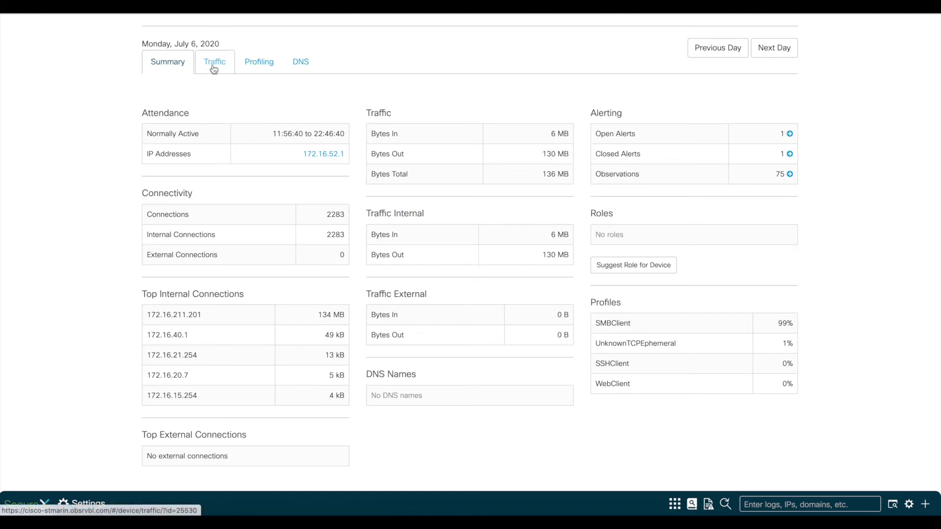
scroll(214, 68, up, 2)
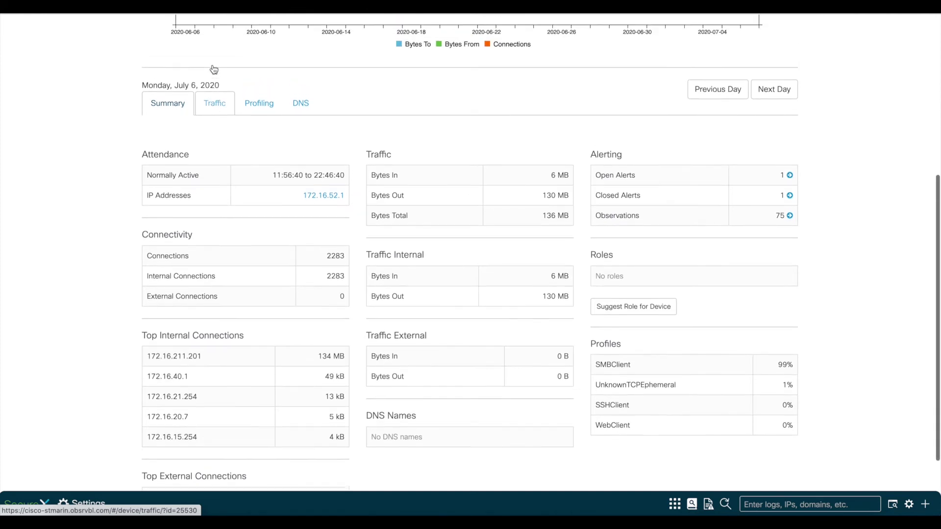
Step: Filter July 6 traffic to internal connections and highlight 128 MB sent to 172.16.211.201
click(218, 105)
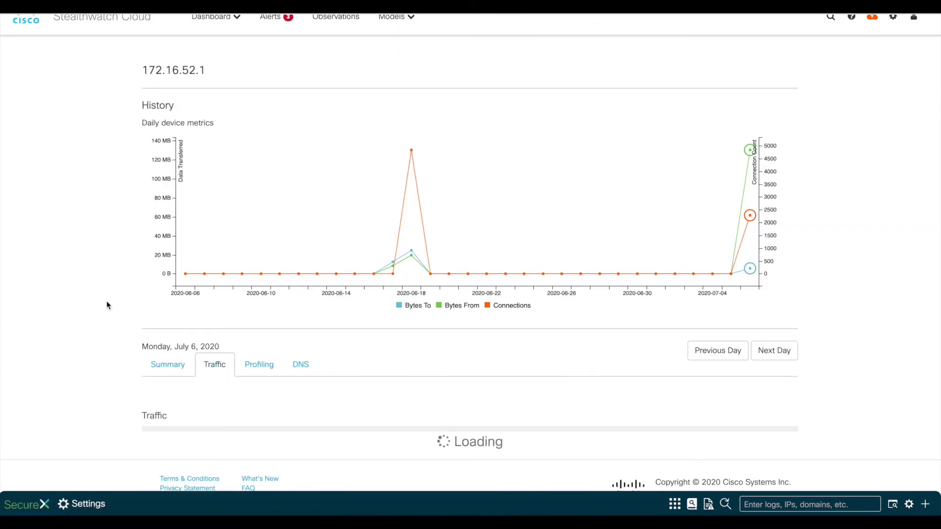
scroll(107, 305, down, 5)
scroll(107, 304, down, 2)
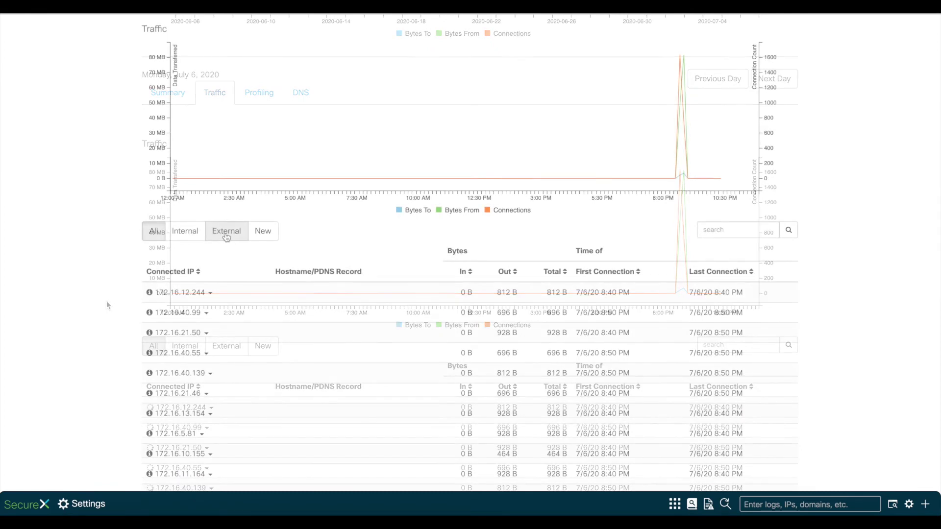
click(197, 237)
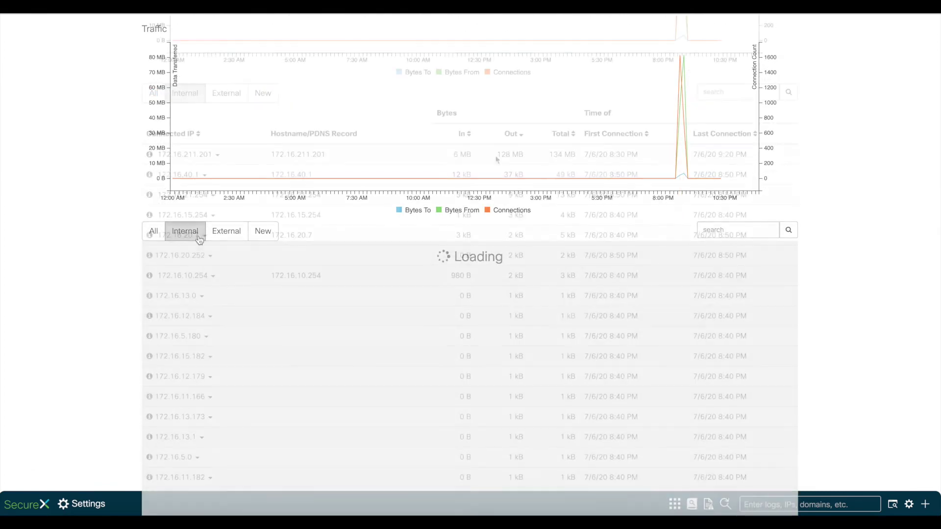
scroll(496, 245, down, 3)
drag(496, 155, 519, 157)
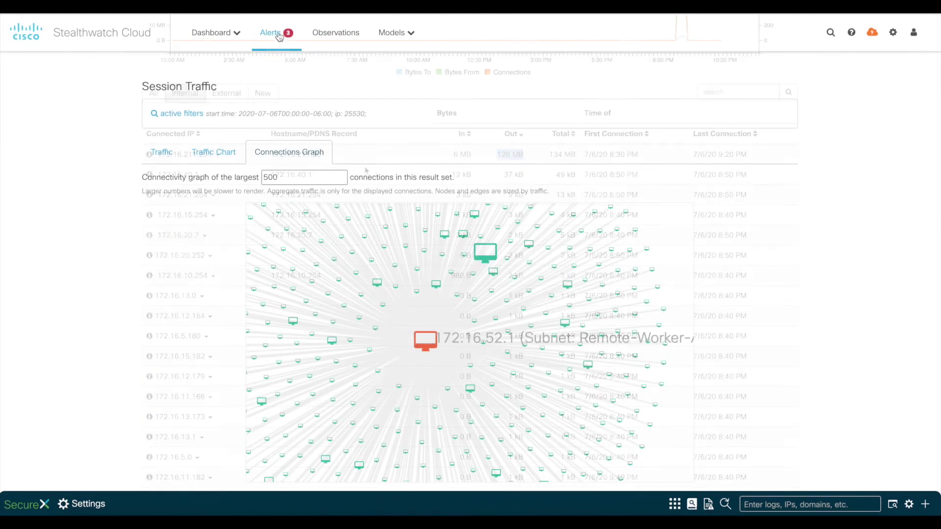
click(281, 38)
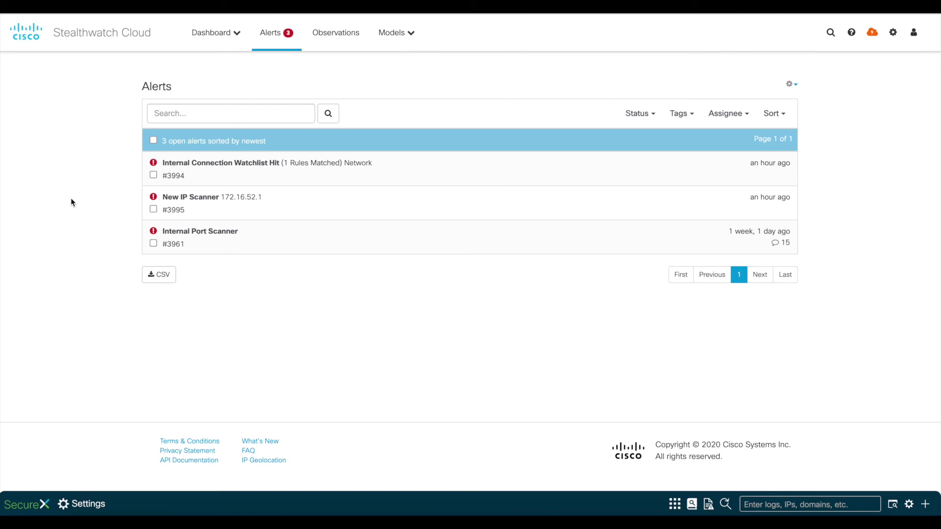
Step: Open the New IP Scanner alert, scroll its Supporting Observations, then go back to Alerts
mouse_move(196, 199)
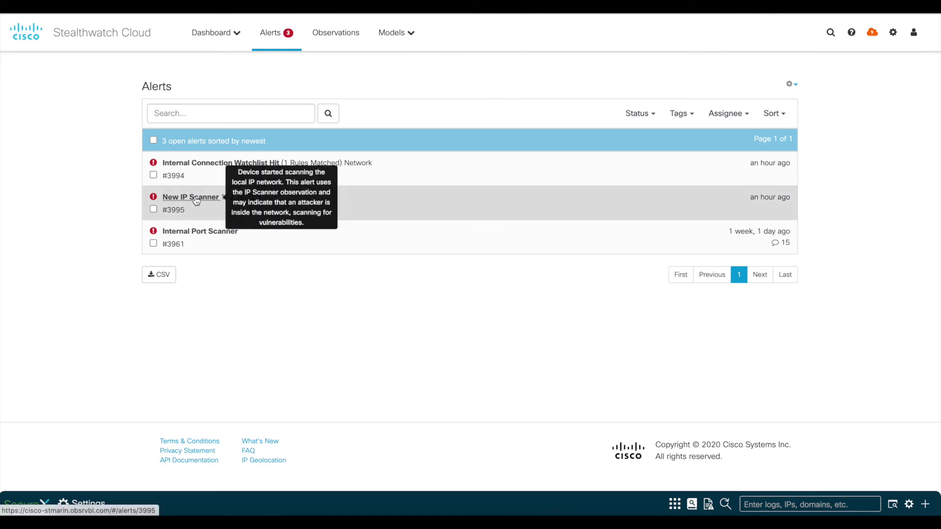
click(196, 198)
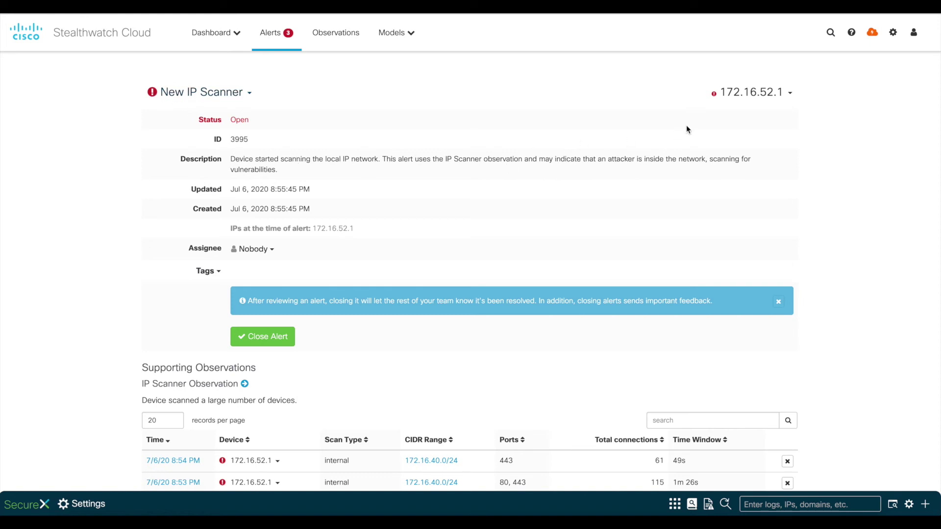
scroll(558, 242, down, 5)
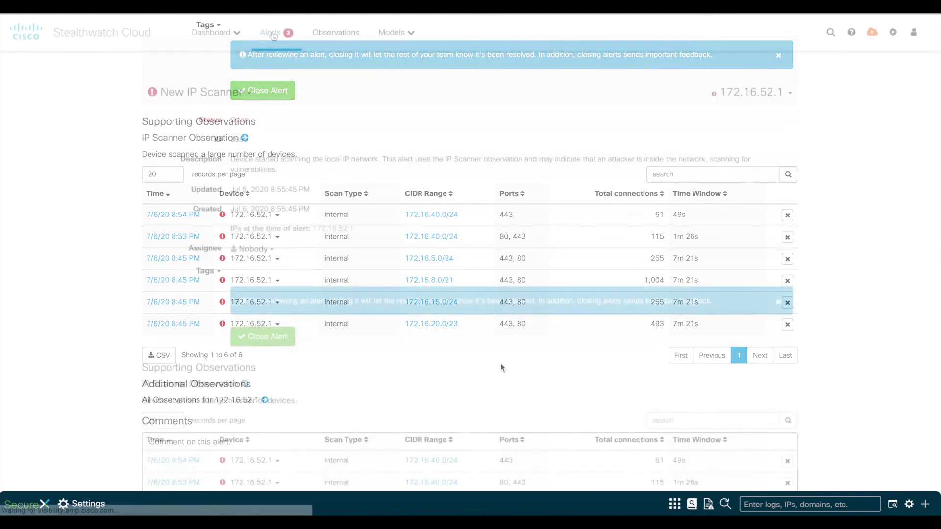
click(273, 34)
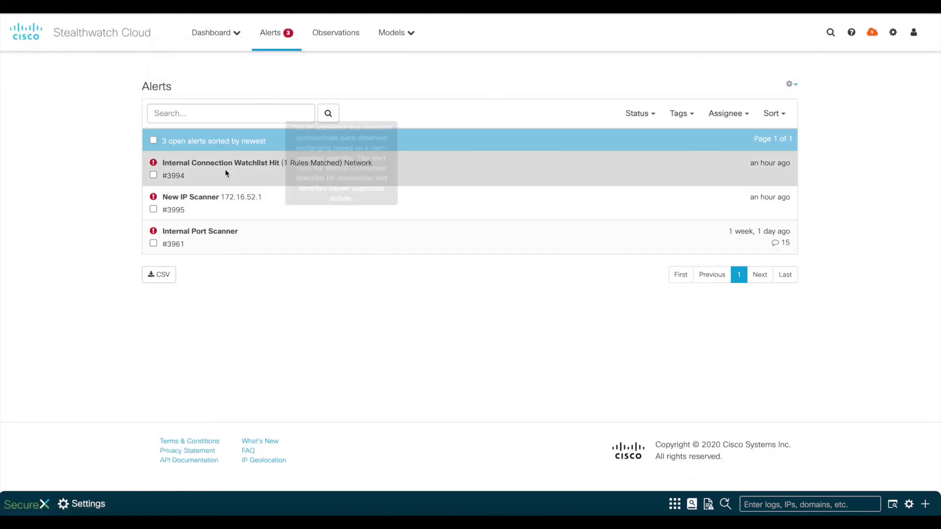
Step: Open the Internal Connection Watchlist Hit alert and scroll to its Supporting Observations
click(230, 163)
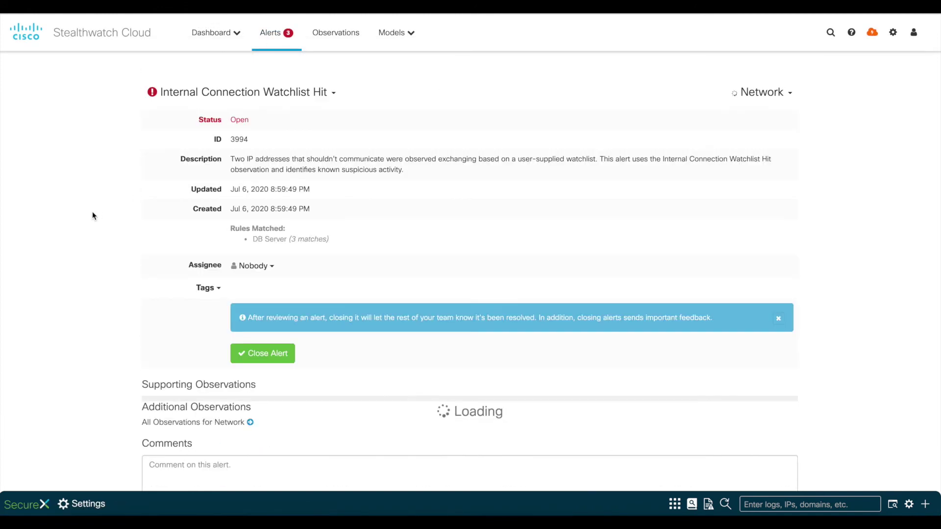
scroll(92, 216, down, 1)
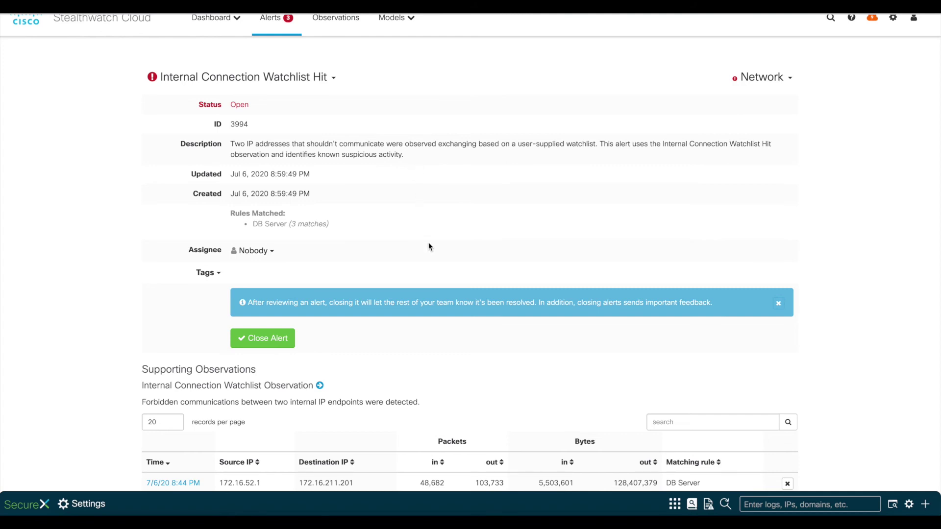
scroll(428, 246, down, 1)
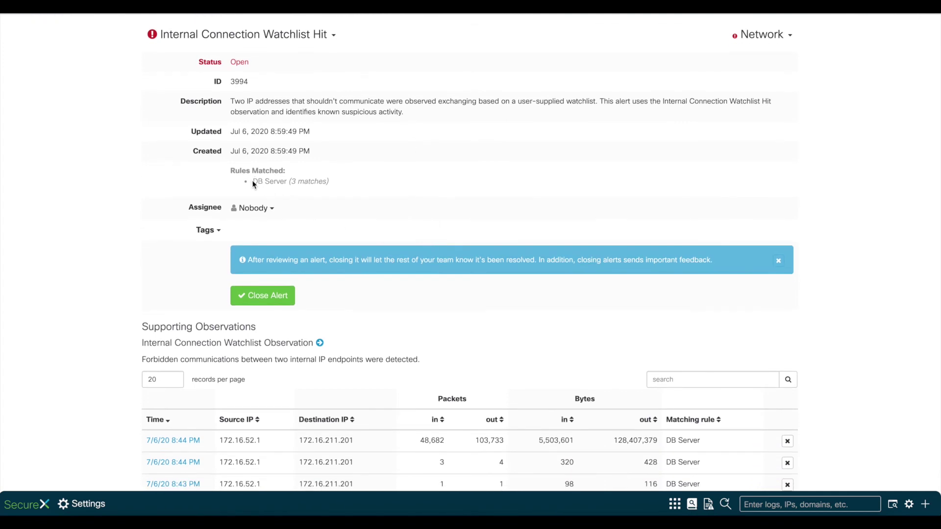
drag(253, 182, 332, 185)
scroll(448, 198, down, 1)
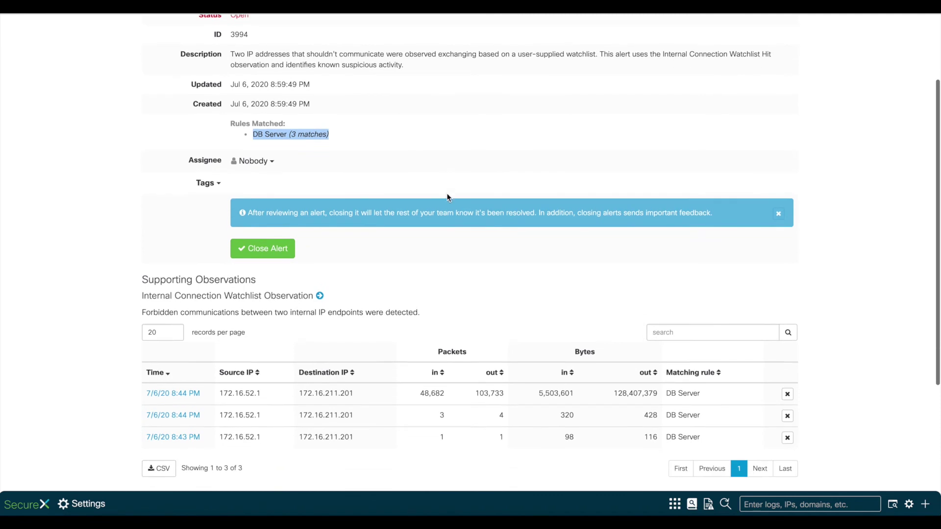
click(453, 257)
Step: Highlight source 172.16.52.1, destination 172.16.211.201, and the DB Server matching rule
scroll(454, 257, down, 2)
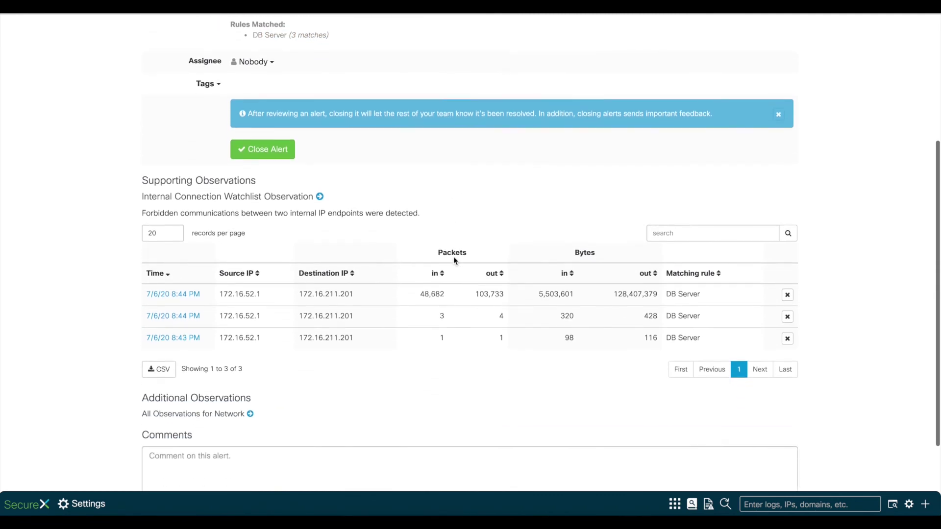
scroll(454, 257, down, 2)
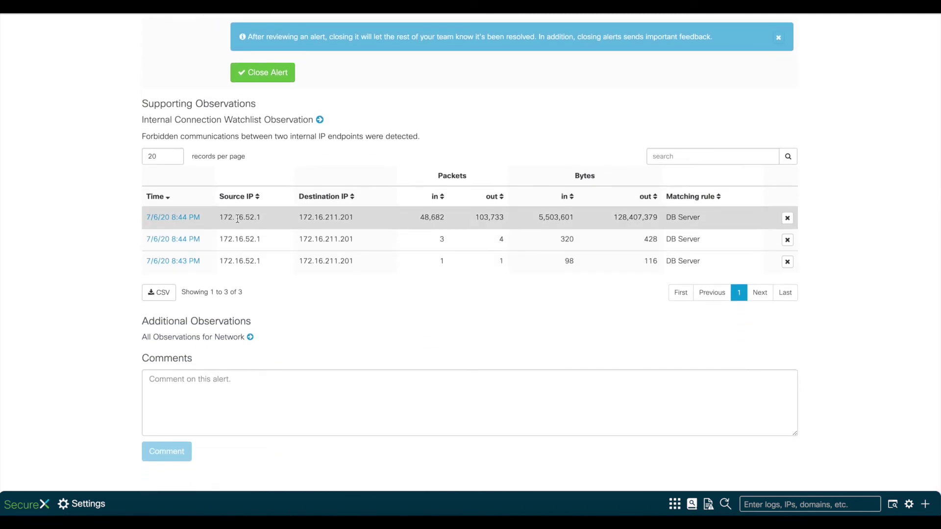
drag(219, 218, 356, 220)
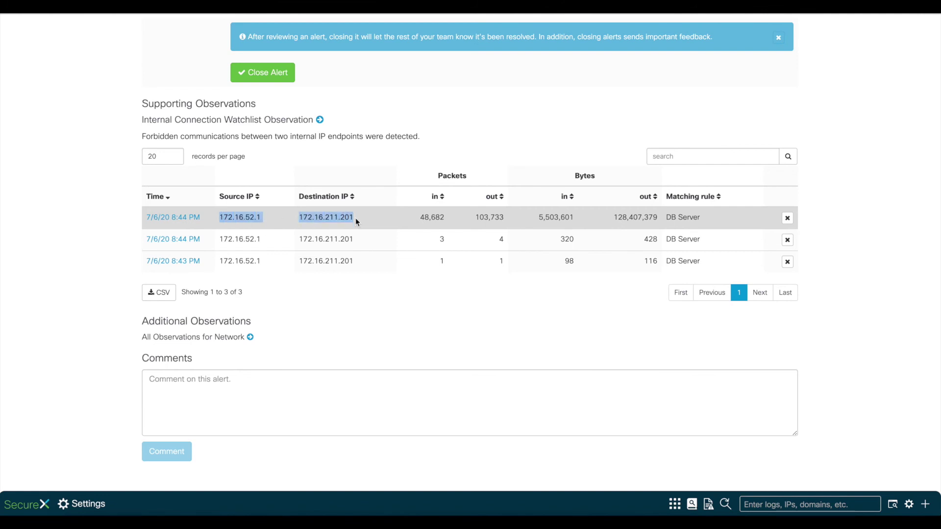
click(419, 286)
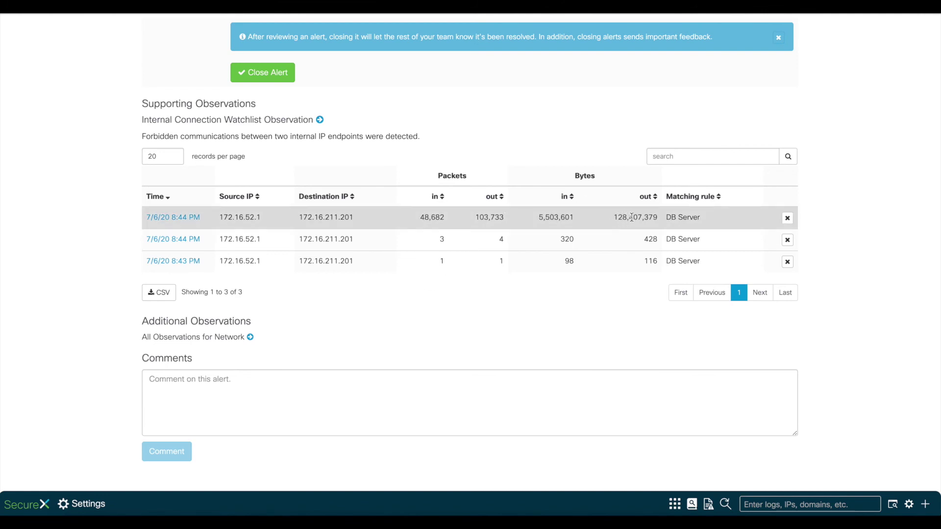
drag(665, 217, 703, 217)
click(546, 331)
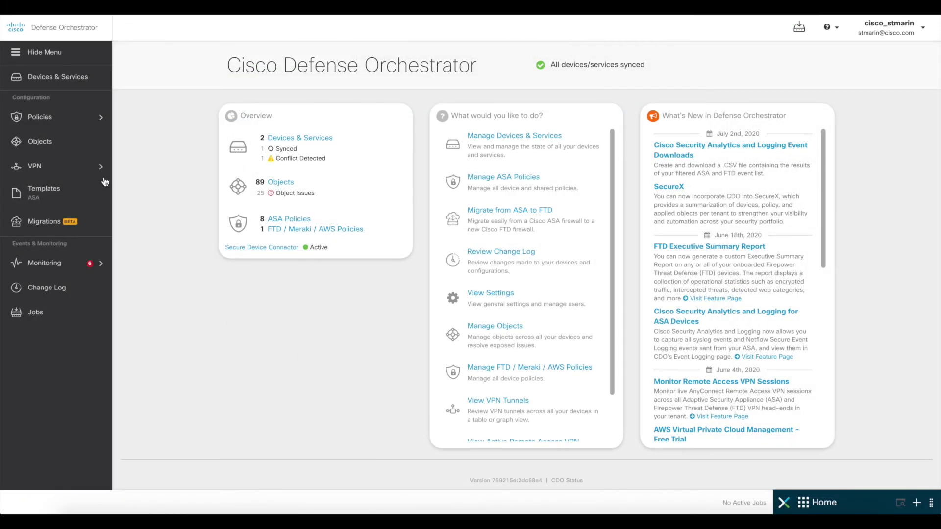
Step: Terminate all remote access VPN sessions for the connected user on FW1
click(89, 170)
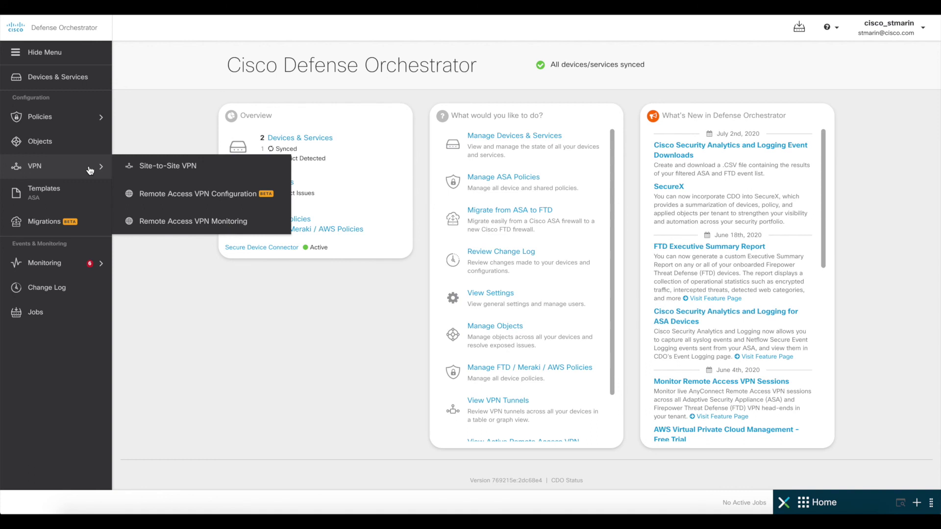
click(254, 224)
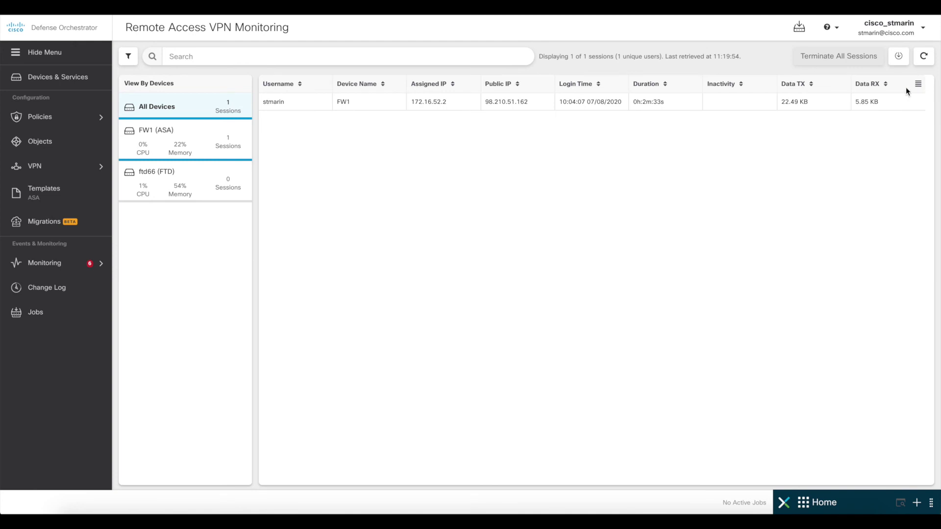
click(755, 102)
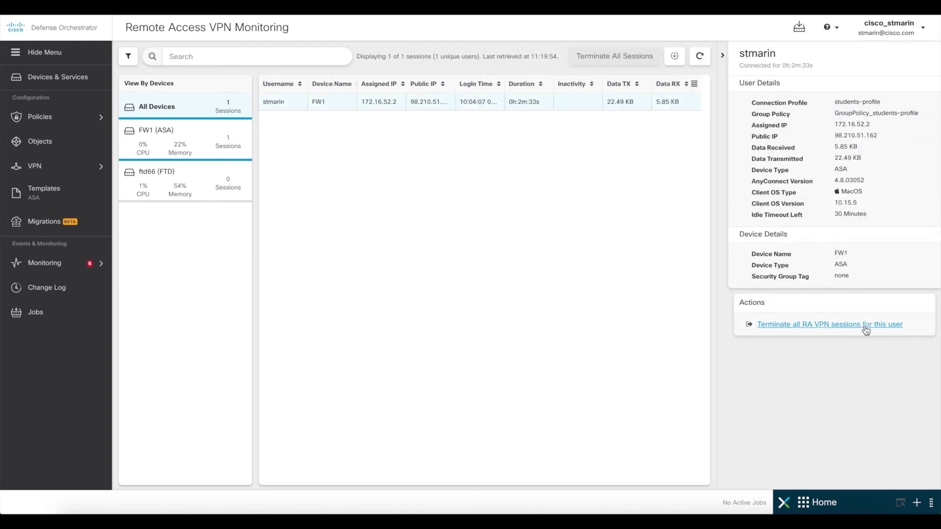
click(899, 332)
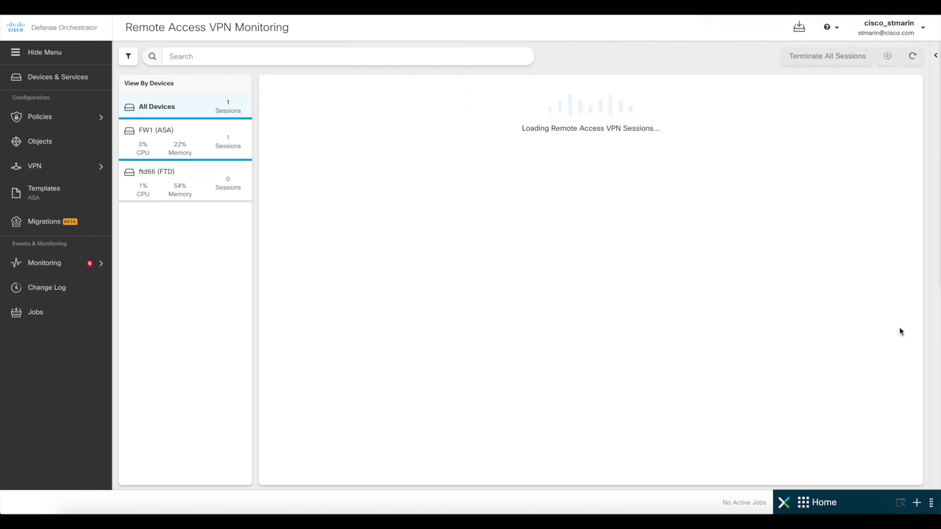